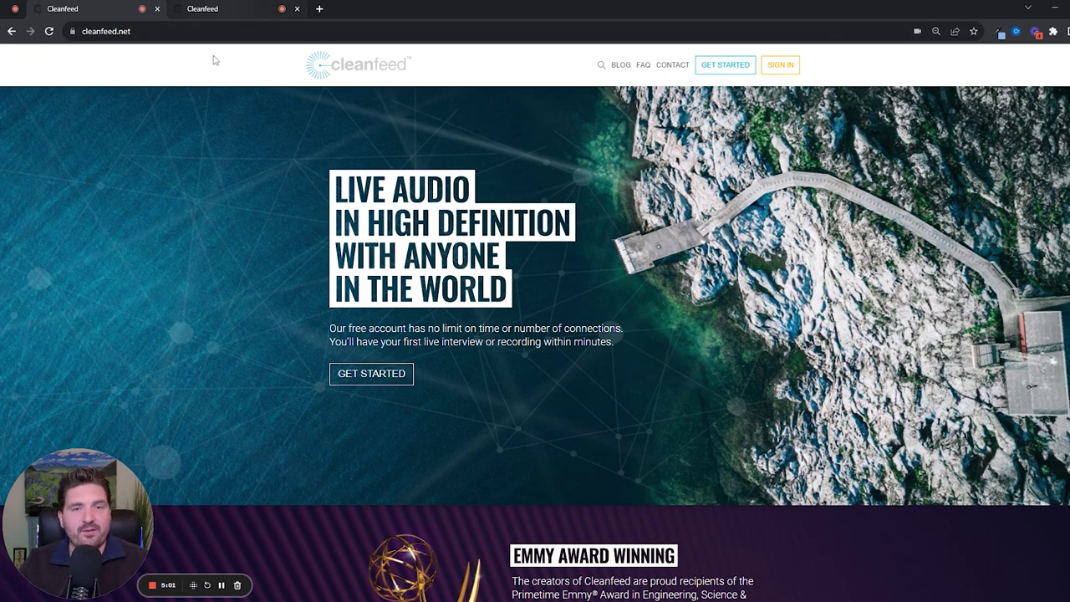
Step: Switch to the second browser tab holding the Cleanfeed studio session
{"action": "left_click", "coordinate": [241, 8]}
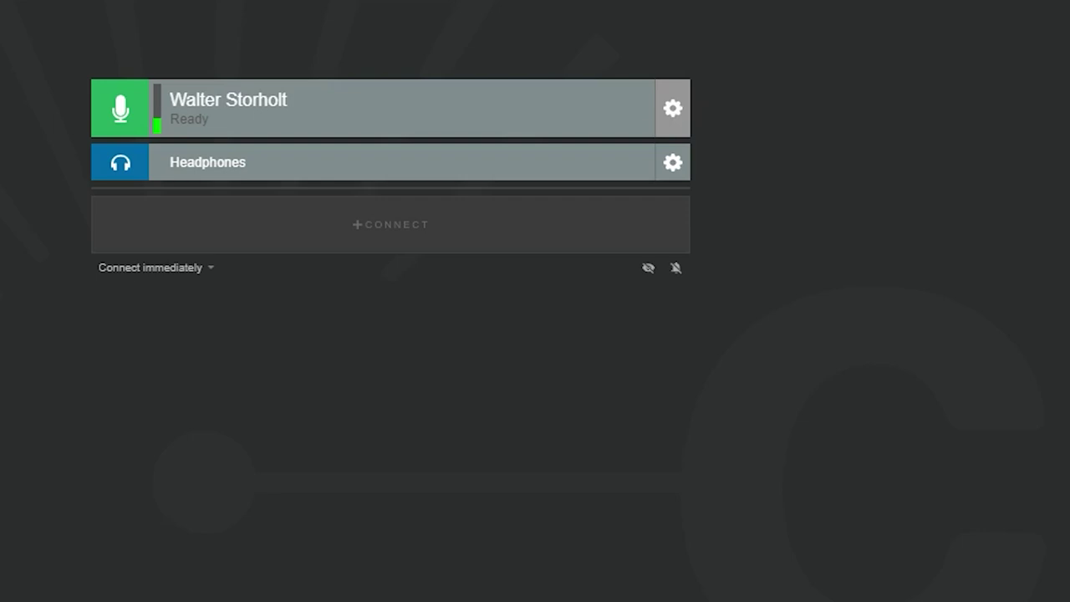
Step: Confirm the mic input settings show Line (MG-XU), Both and +2dB, then close the settings panels
{"action": "left_click", "coordinate": [673, 114]}
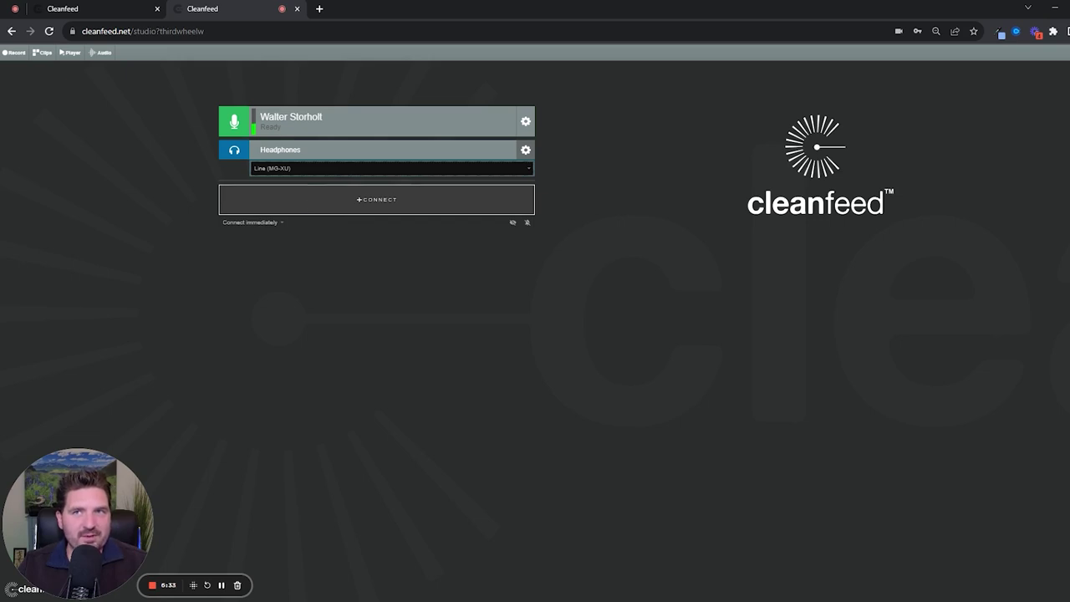
{"action": "left_click", "coordinate": [306, 206]}
{"action": "left_click", "coordinate": [525, 151]}
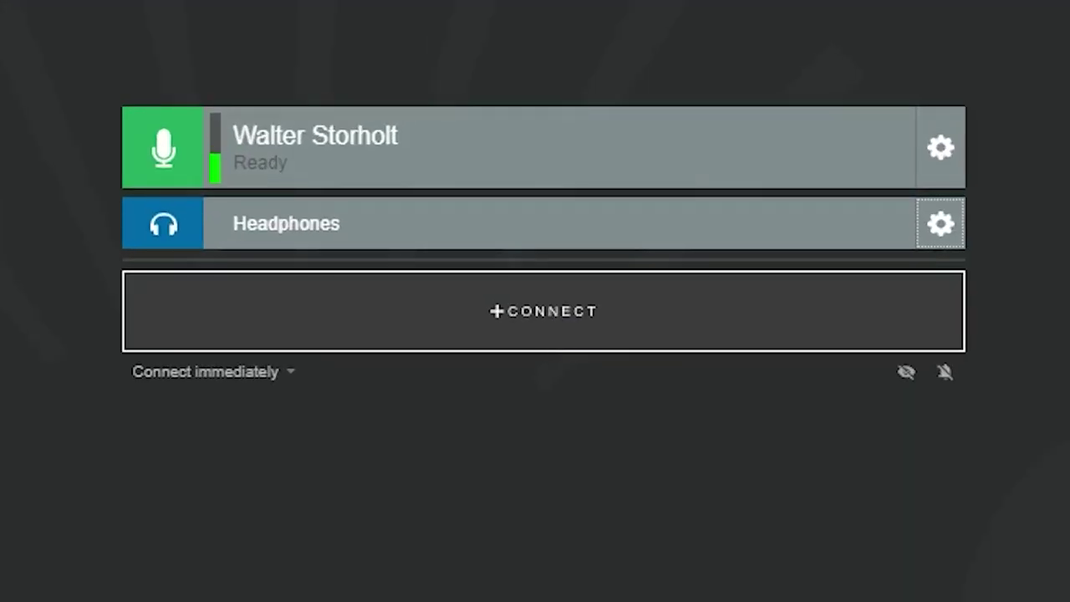
Step: Open the guest invite form and expand its Advanced options
{"action": "left_click", "coordinate": [545, 330]}
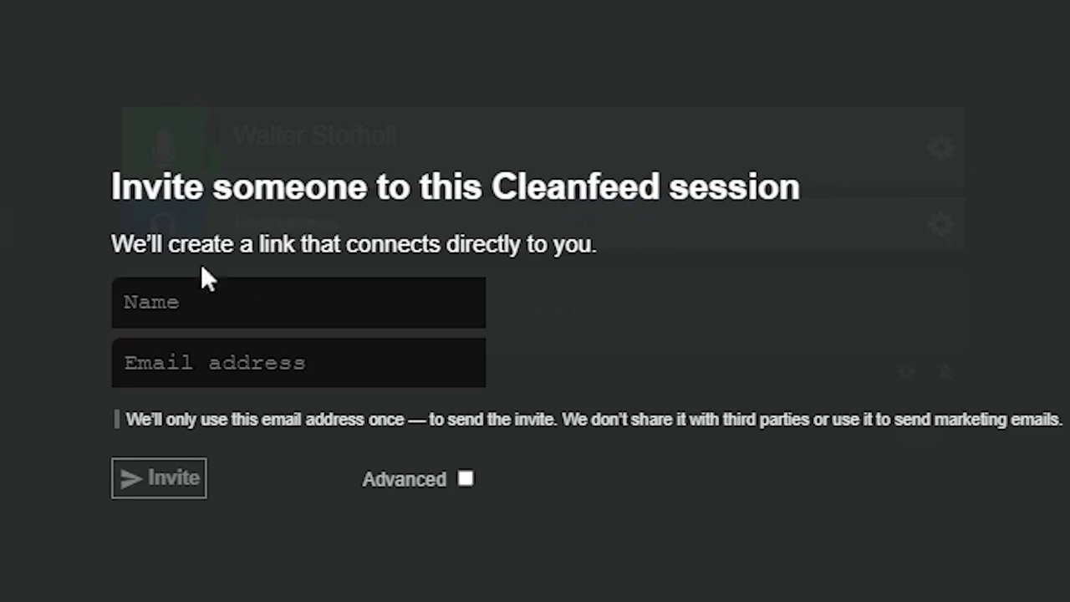
{"action": "left_click", "coordinate": [466, 479]}
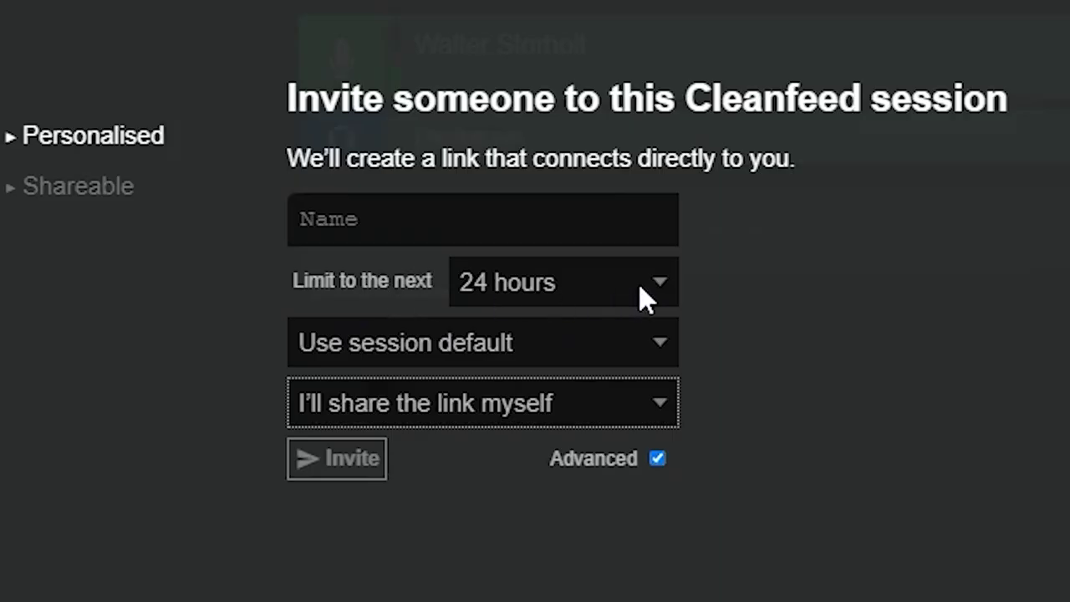
Step: Generate a 24-hour personalised invite link for the named guest and copy it
{"action": "left_click", "coordinate": [505, 287]}
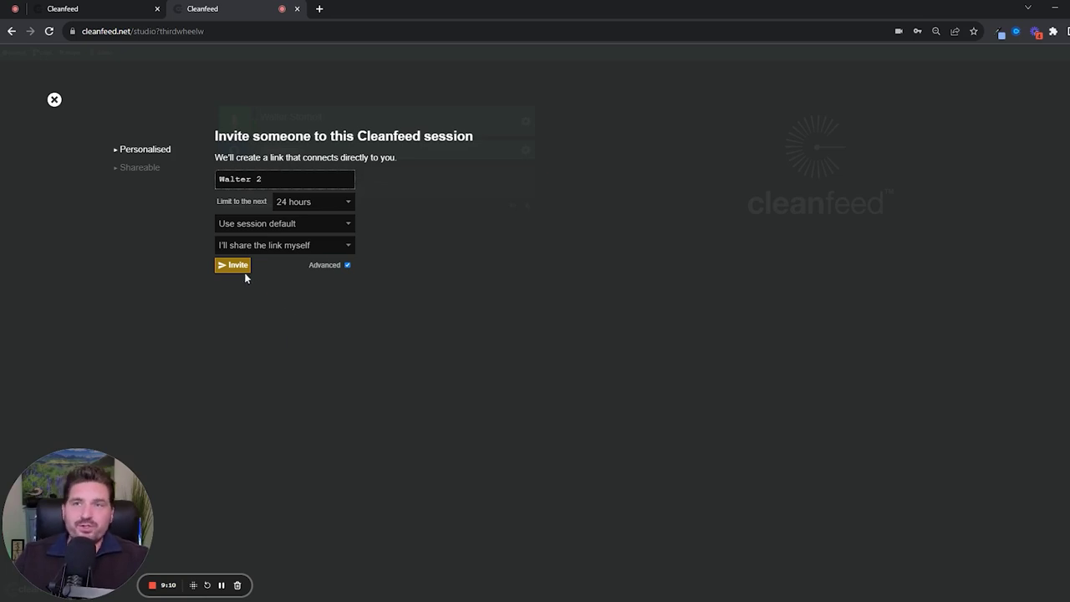
{"action": "left_click", "coordinate": [237, 266]}
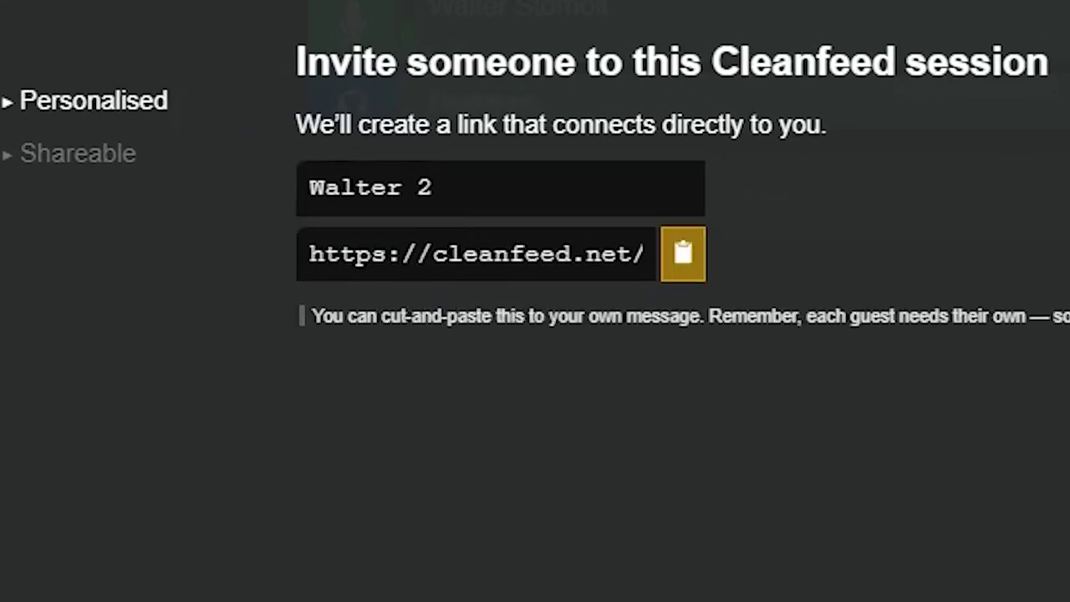
{"action": "left_click", "coordinate": [683, 253]}
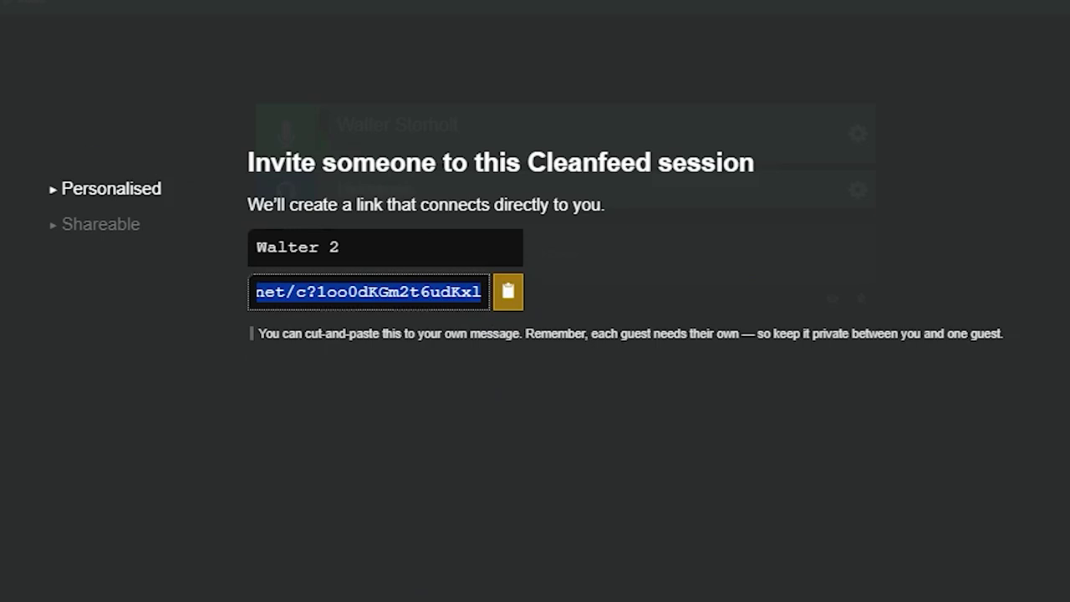
Step: Close the invite form to return to the studio page
{"action": "left_click", "coordinate": [561, 508]}
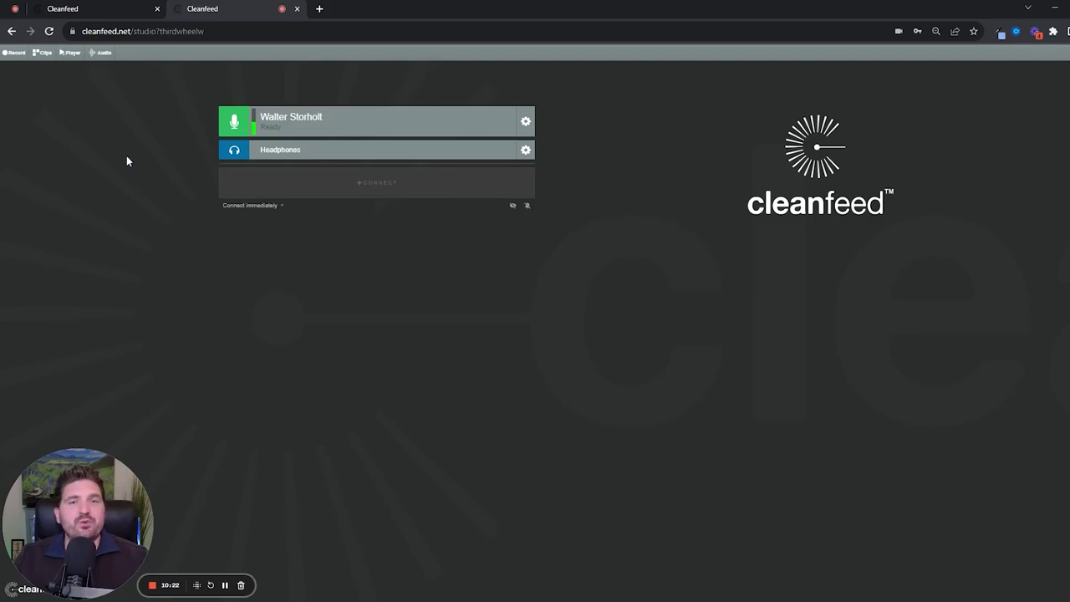
Step: Open the Record this Cleanfeed session dialog from the toolbar
{"action": "left_click", "coordinate": [18, 52]}
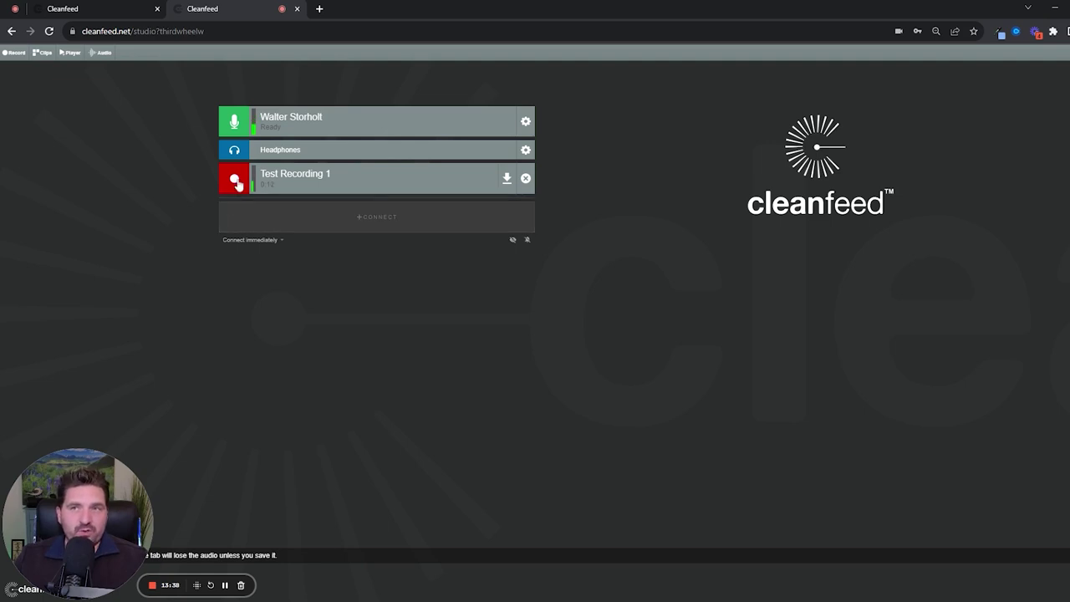
Step: Pause Test Recording 1 at 0:14, then resume it
{"action": "left_click", "coordinate": [234, 182]}
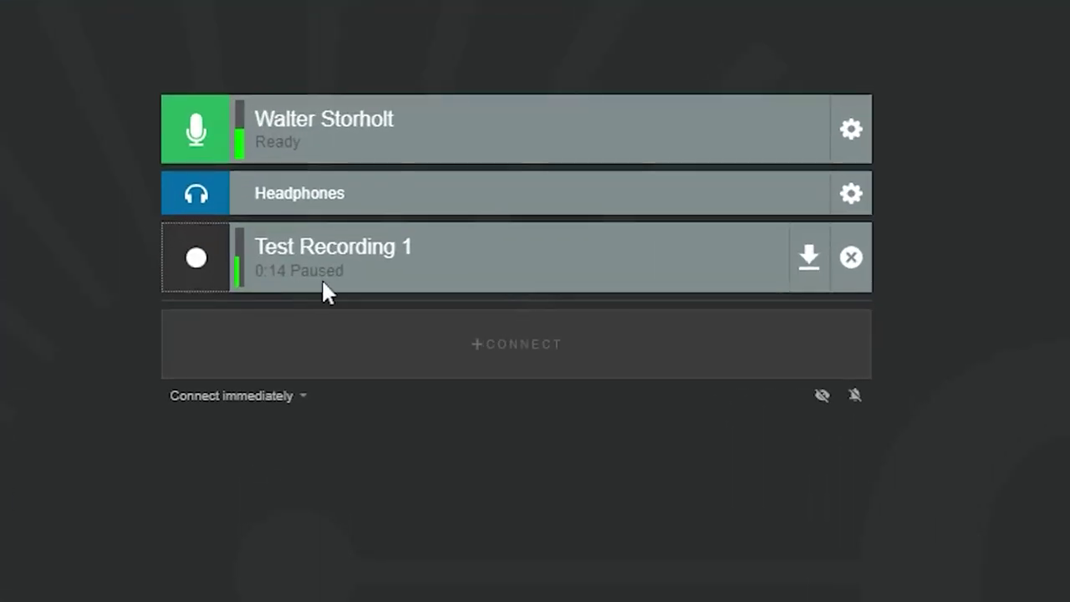
{"action": "left_click", "coordinate": [181, 272]}
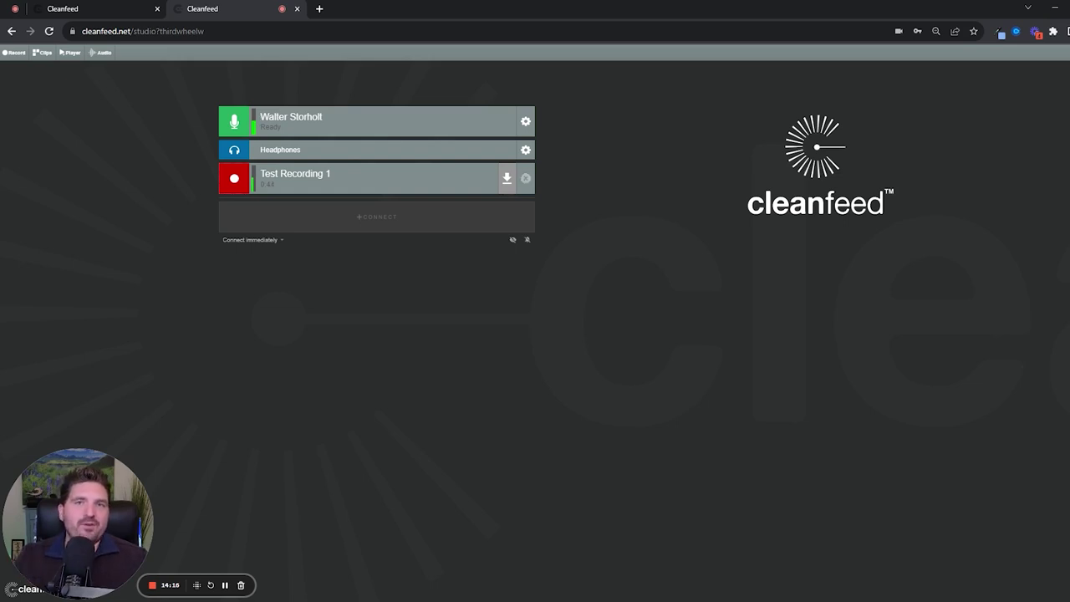
Step: Download the audio captured so far in Test Recording 1
{"action": "left_click", "coordinate": [506, 178]}
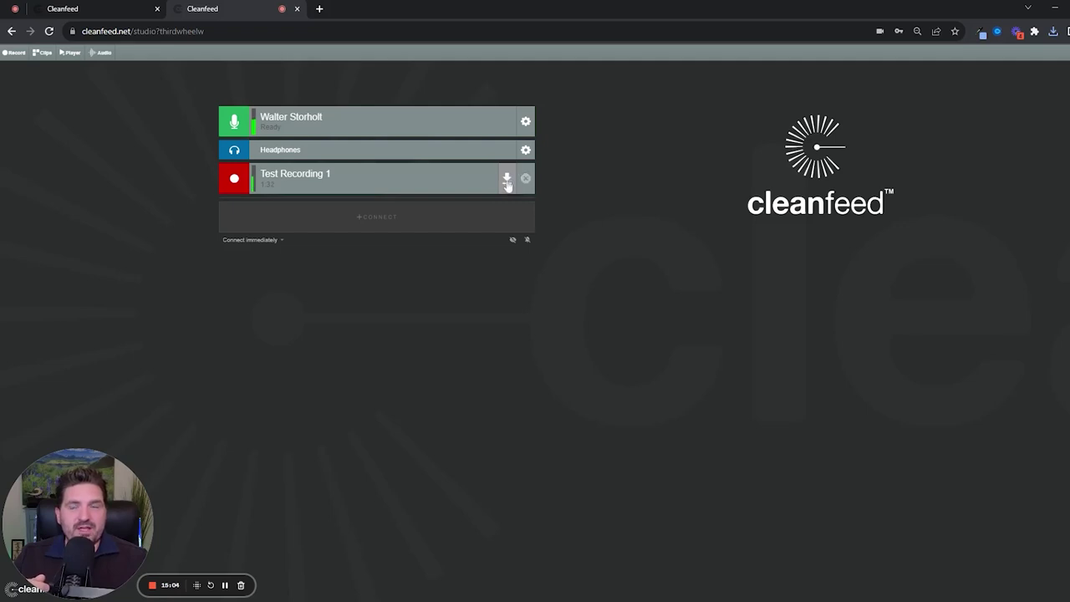
Step: Download Test Recording 1 again, then click the CONNECT bar
{"action": "left_click", "coordinate": [507, 181]}
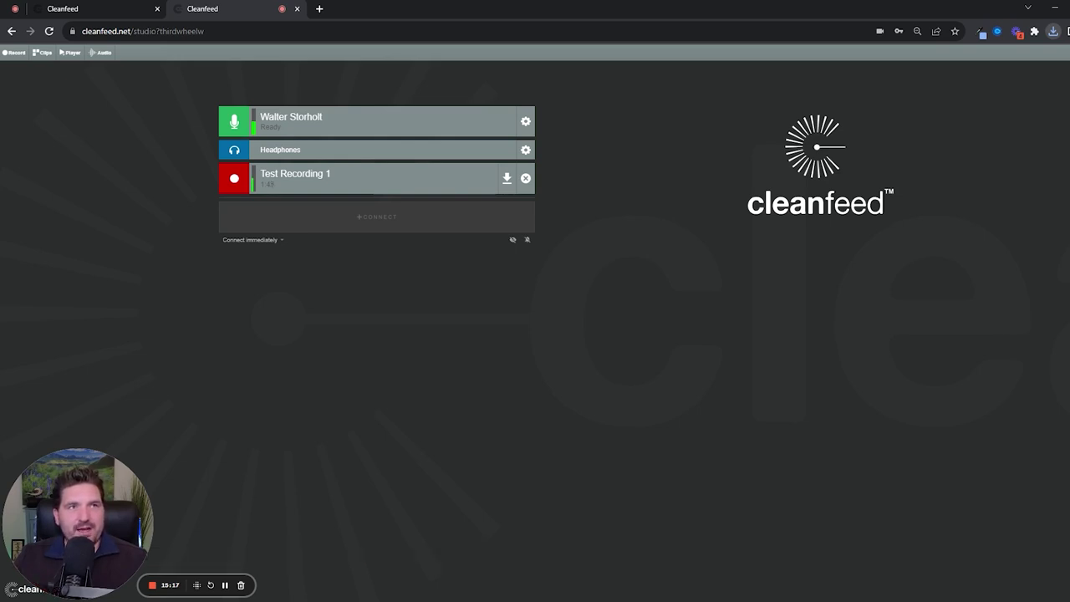
{"action": "left_click", "coordinate": [362, 228]}
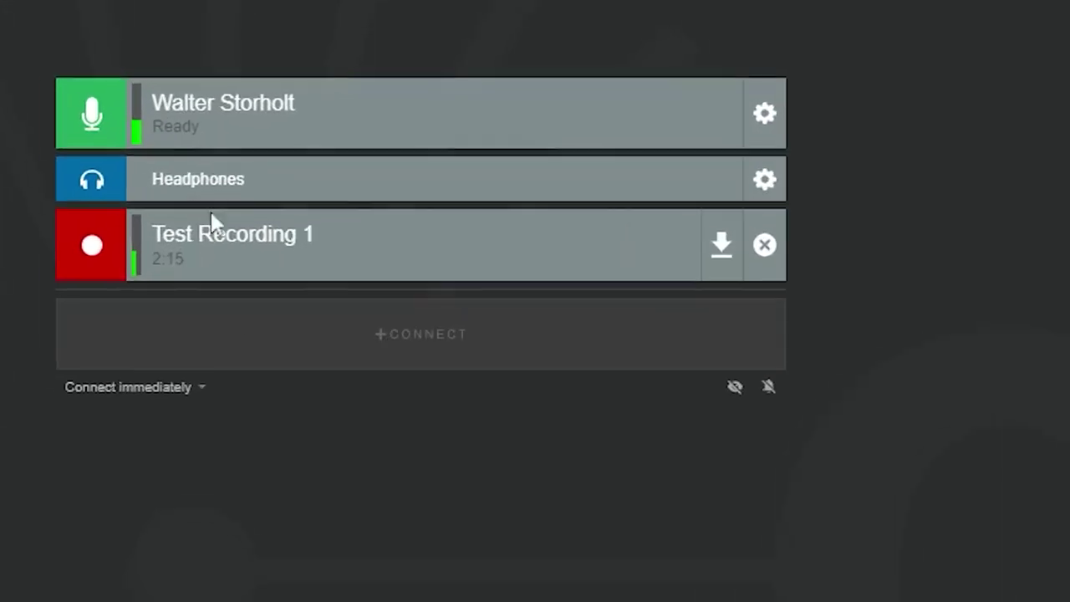
Step: Mute the microphone input so its status reads Muted
{"action": "left_click", "coordinate": [92, 109]}
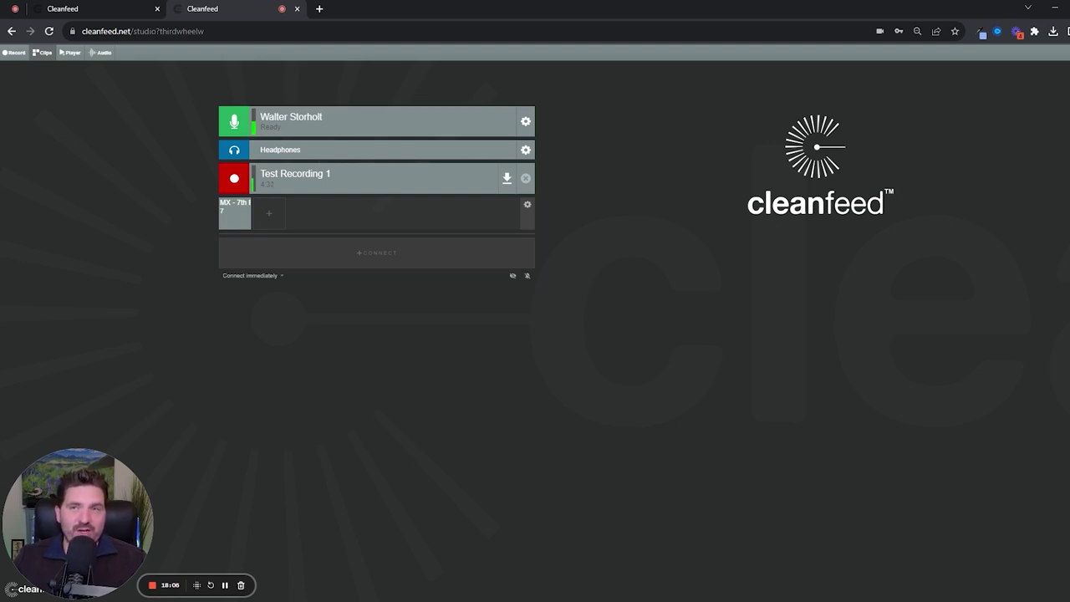
Step: Play the 'MX - 7th…' music clip pad into the session while Test Recording 1 runs
{"action": "left_click", "coordinate": [235, 217]}
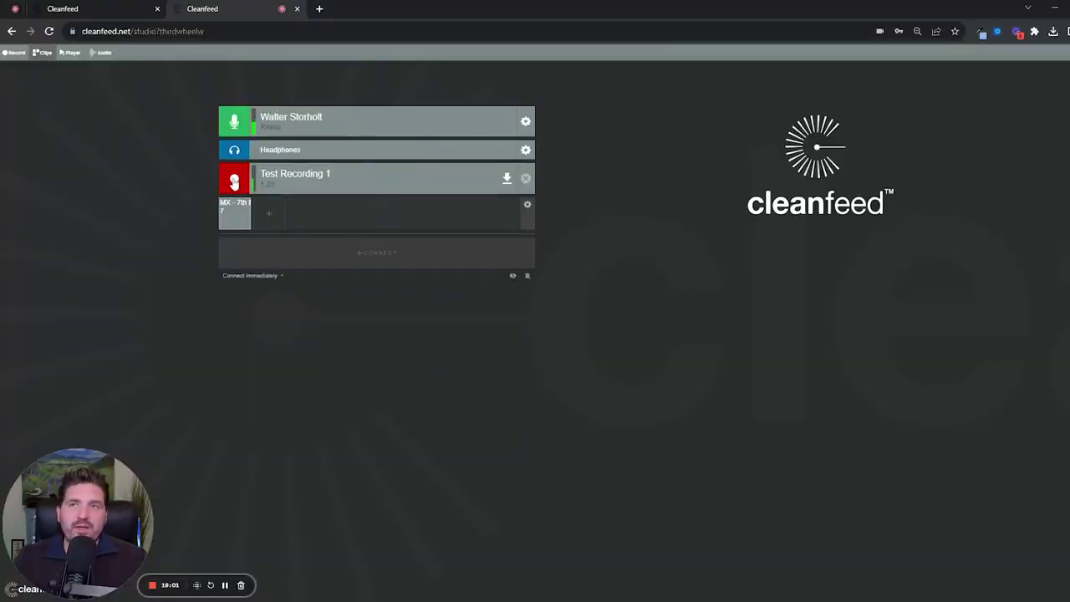
Step: Pause Test Recording 1 at 5:30, download its audio, and remove it from the studio
{"action": "left_click", "coordinate": [234, 180]}
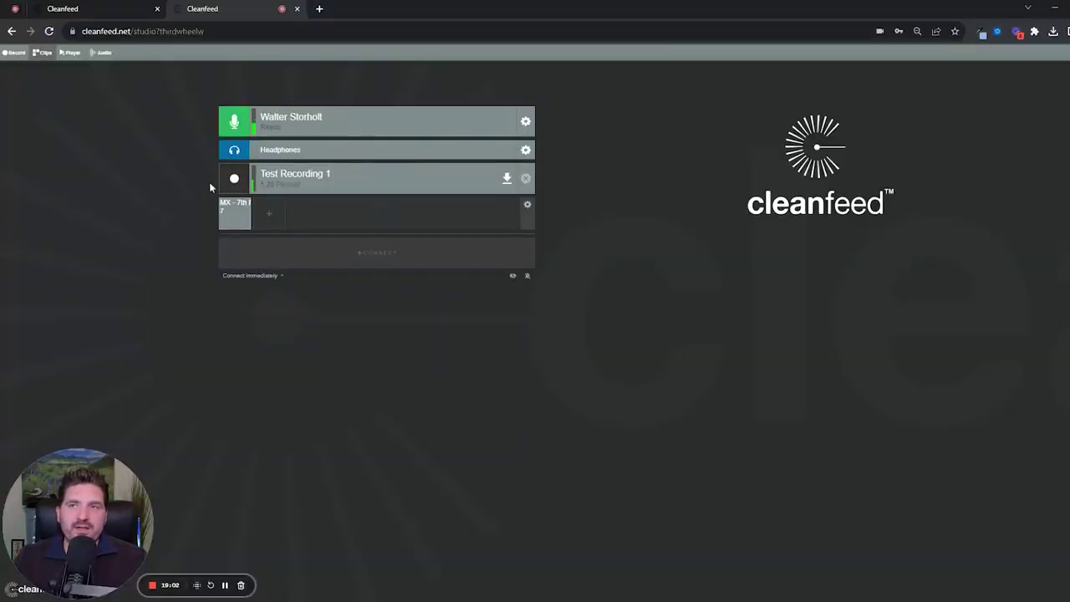
{"action": "left_click", "coordinate": [508, 181]}
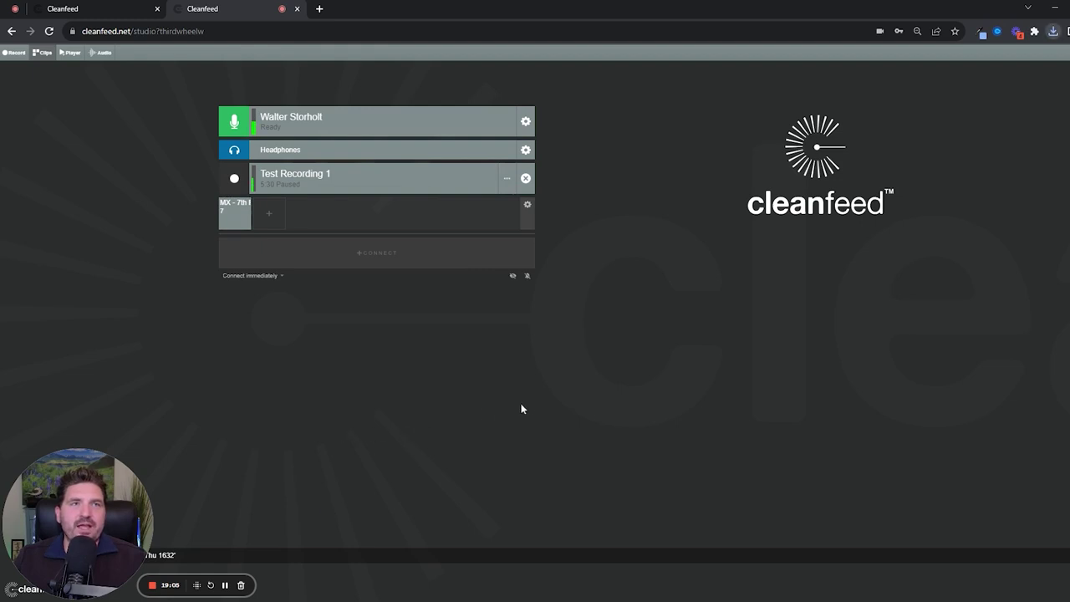
{"action": "left_click", "coordinate": [526, 179]}
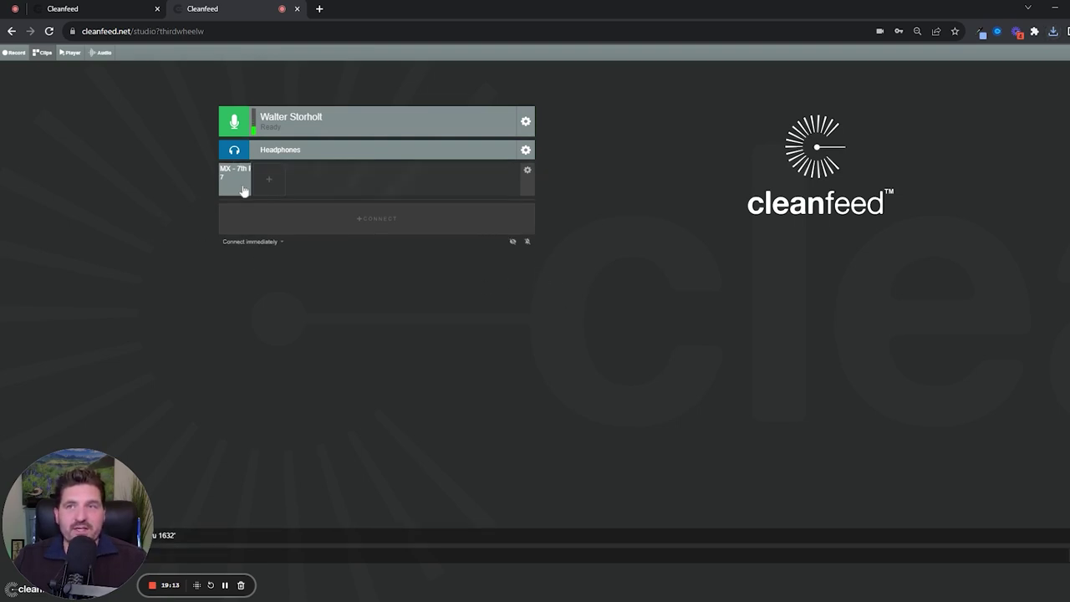
Step: Start a new recording named 'Test Recording 2' set to 'My audio only'
{"action": "left_click", "coordinate": [13, 52]}
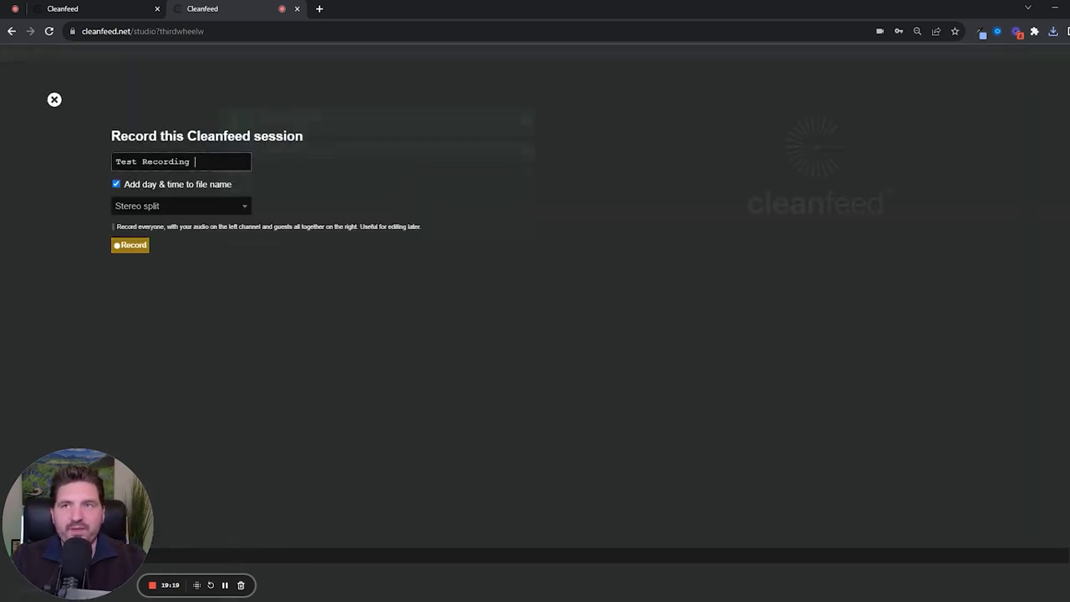
{"action": "key", "text": "BackSpace"}
{"action": "type", "text": "2"}
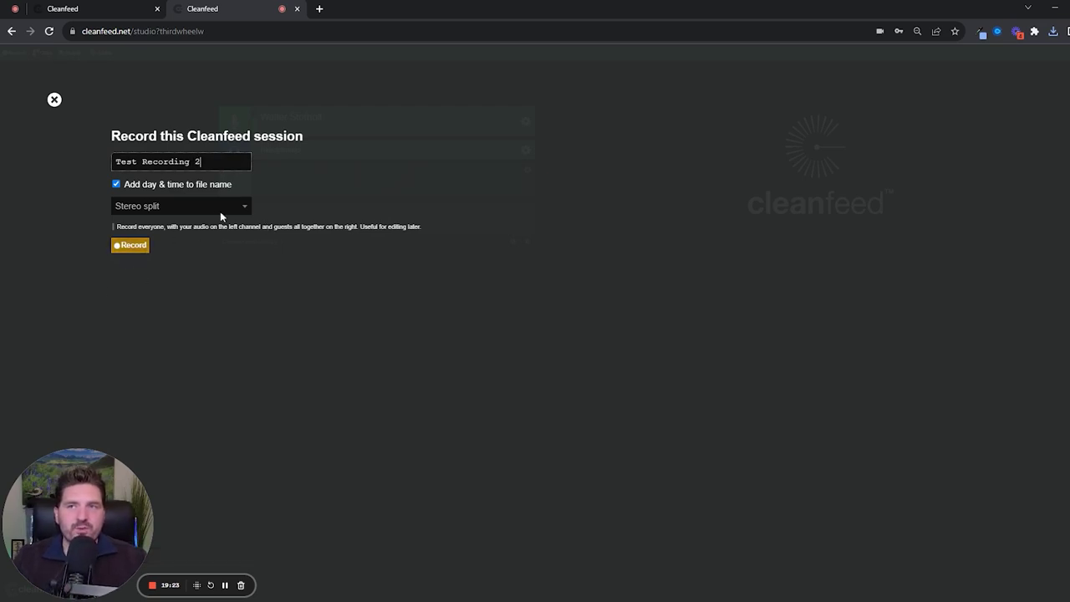
{"action": "left_click", "coordinate": [204, 213]}
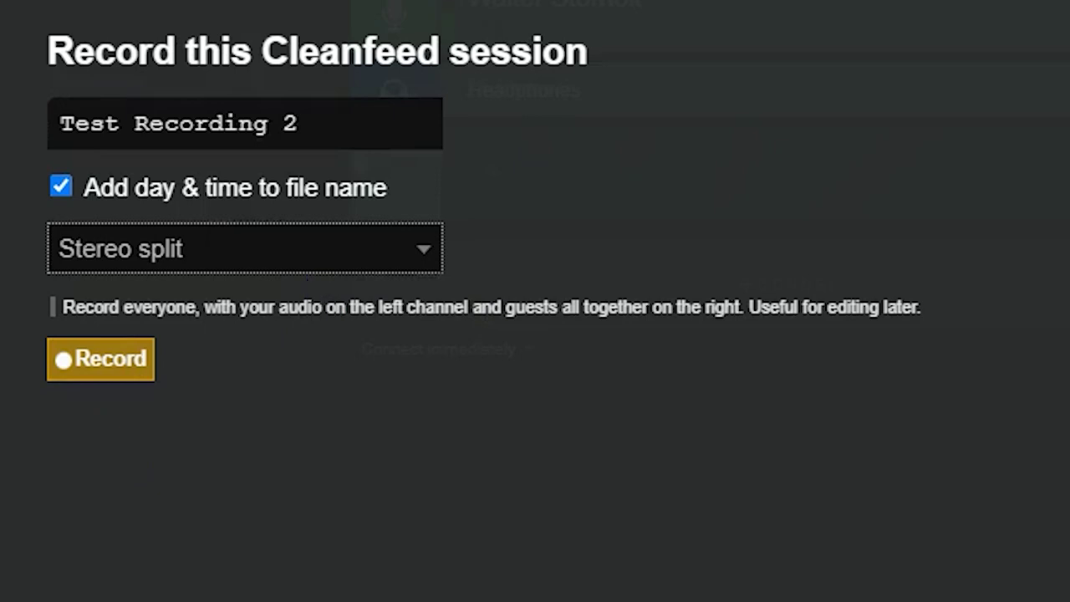
{"action": "key", "text": "Down"}
{"action": "left_click", "coordinate": [91, 359]}
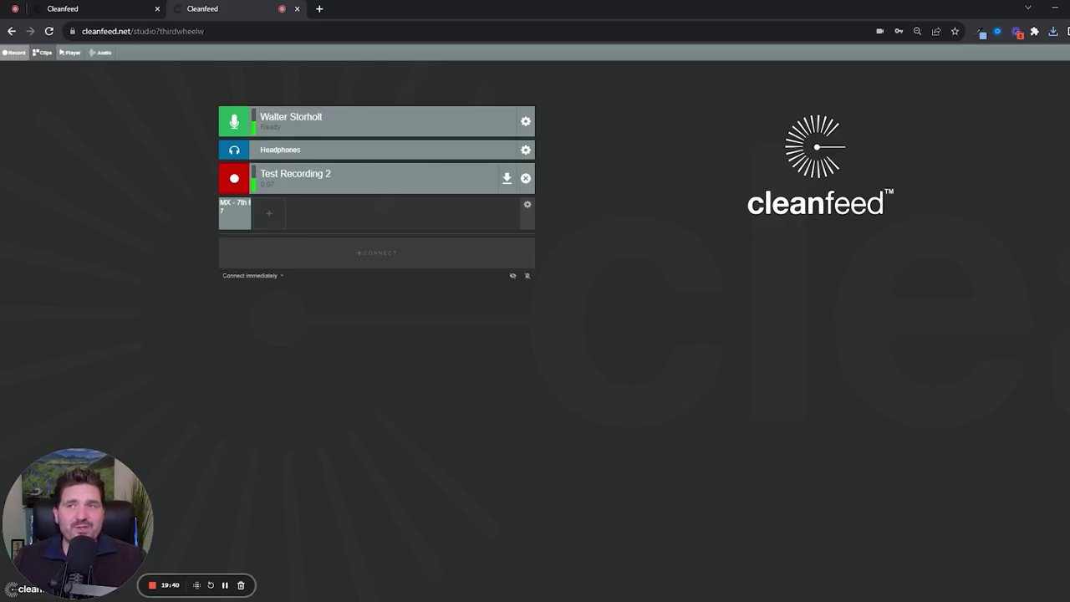
Step: Start 'Test Recording 3' set to 'Guests only' alongside Test Recording 2
{"action": "left_click", "coordinate": [16, 53]}
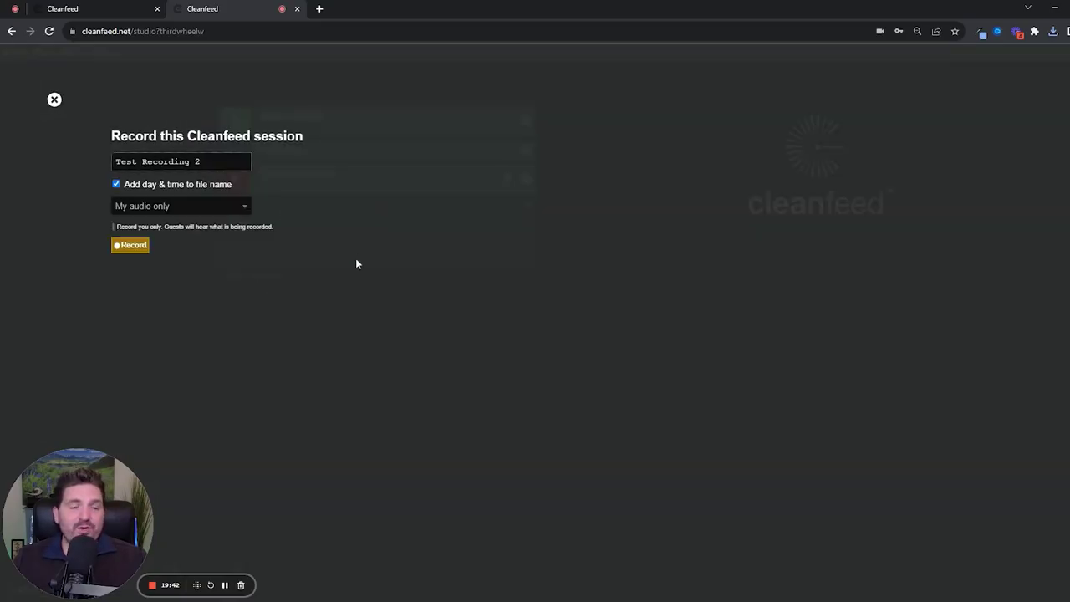
{"action": "key", "text": "BackSpace"}
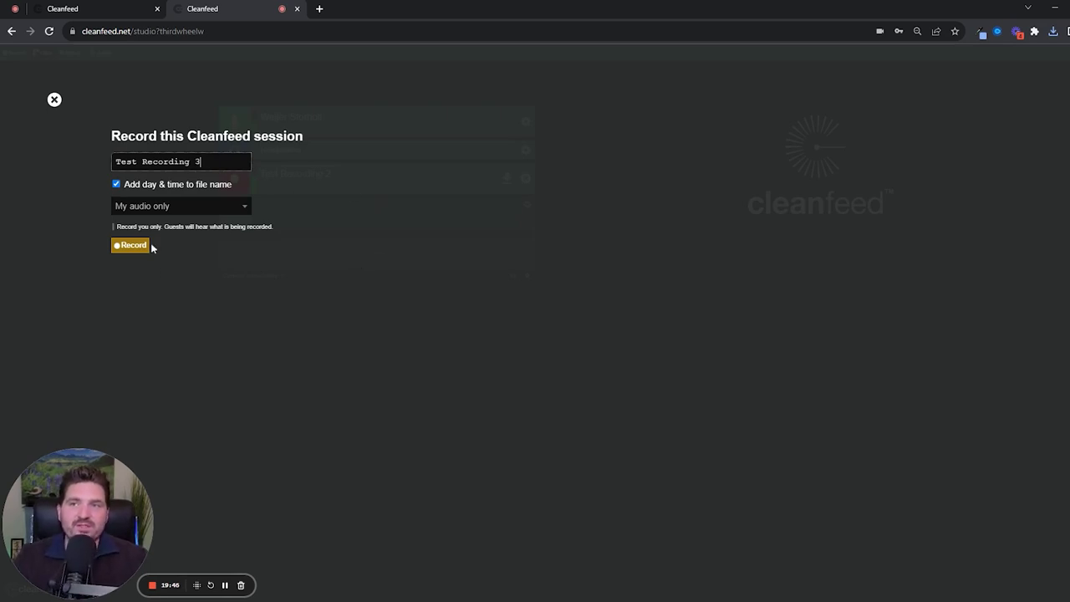
{"action": "left_click", "coordinate": [164, 204]}
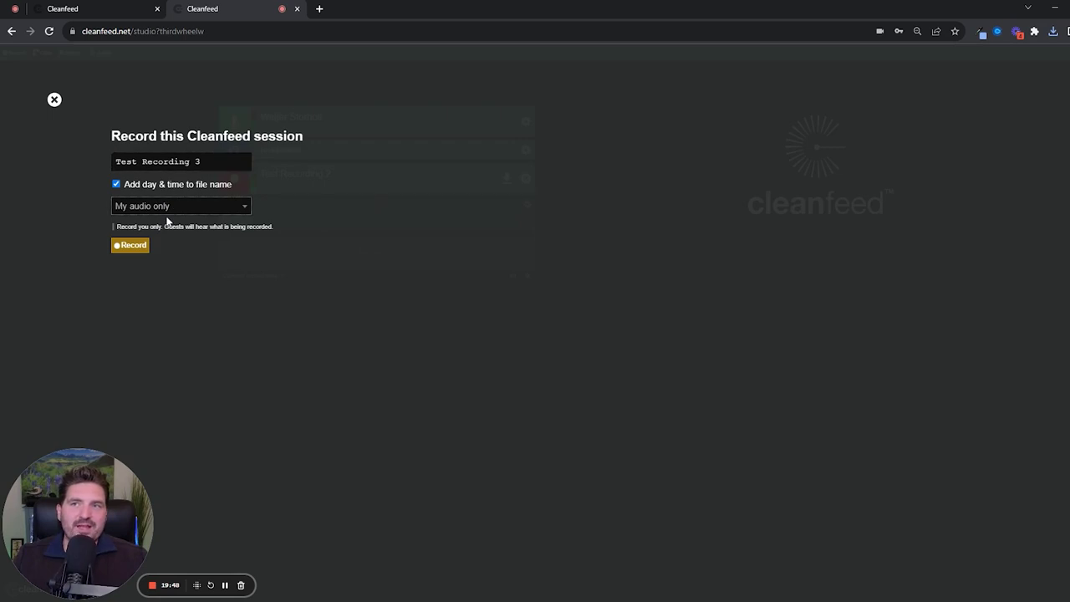
{"action": "left_click", "coordinate": [184, 283]}
{"action": "left_click", "coordinate": [130, 245]}
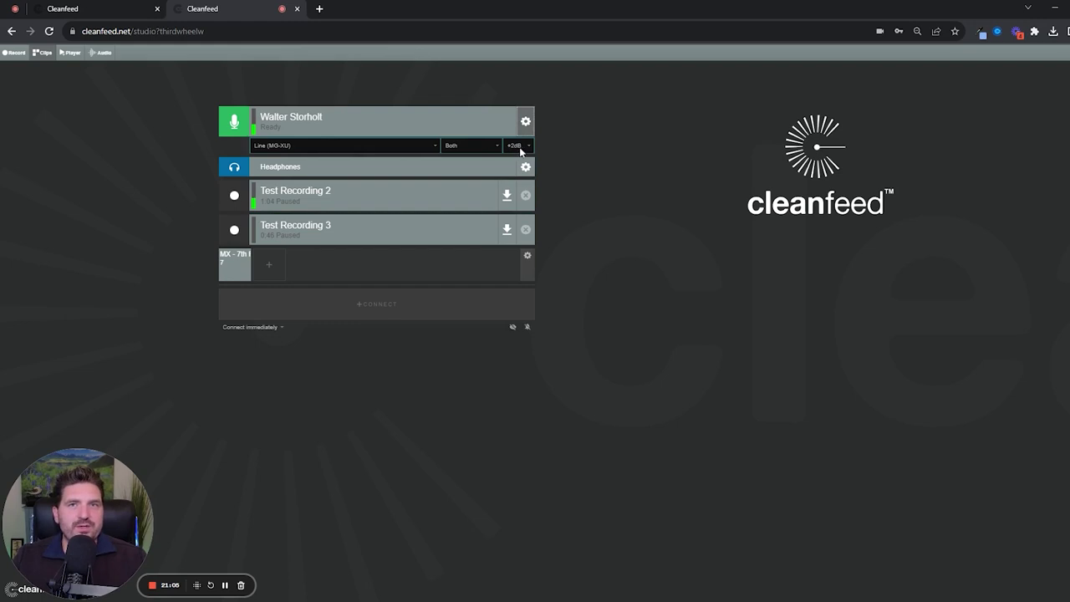
{"action": "left_click", "coordinate": [526, 148]}
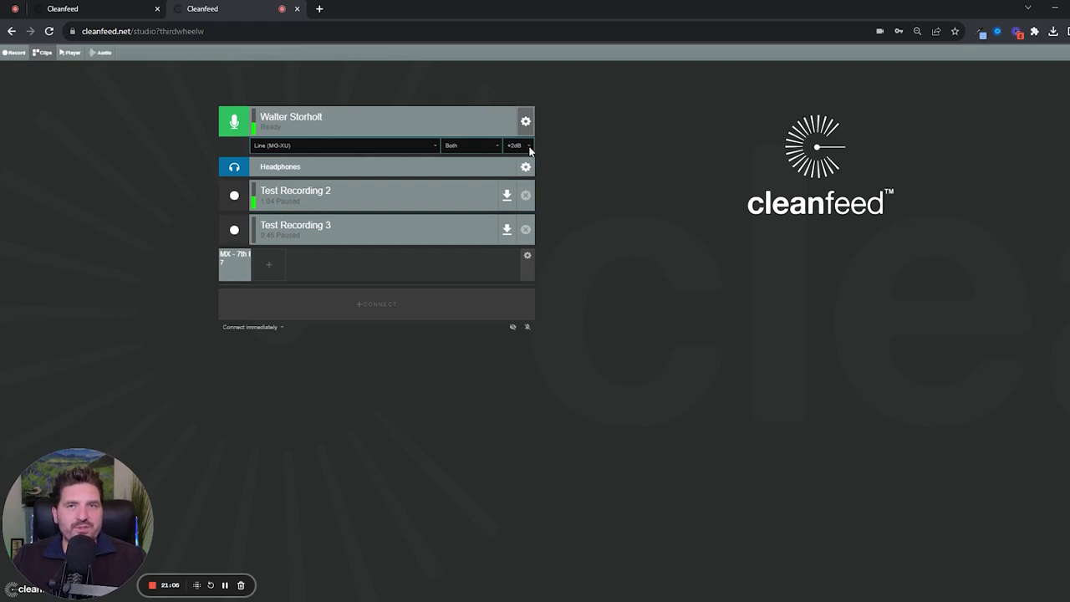
{"action": "left_click", "coordinate": [536, 214]}
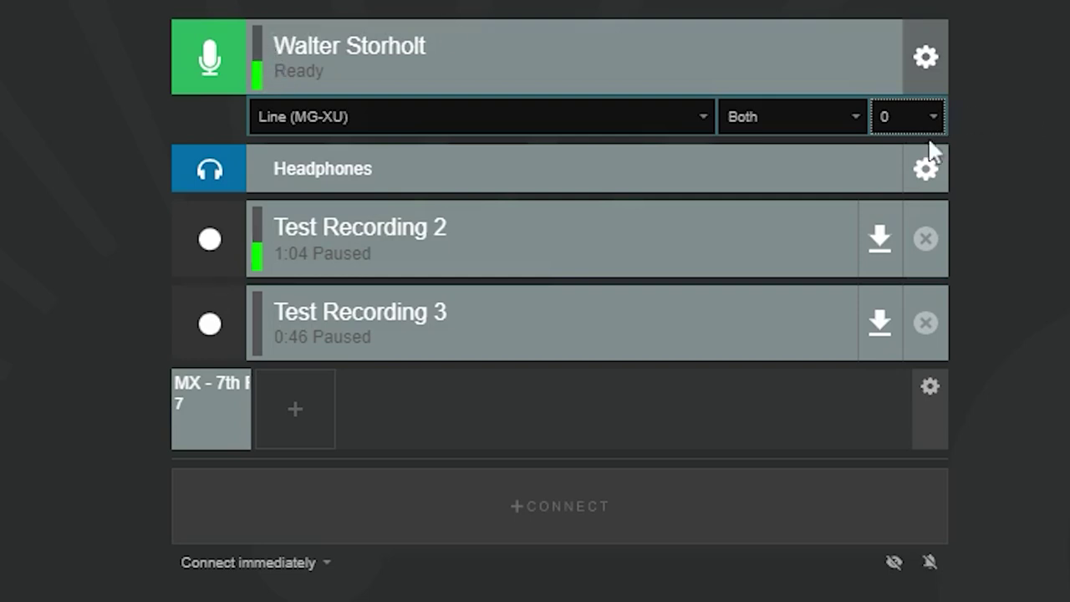
{"action": "key", "text": "Up"}
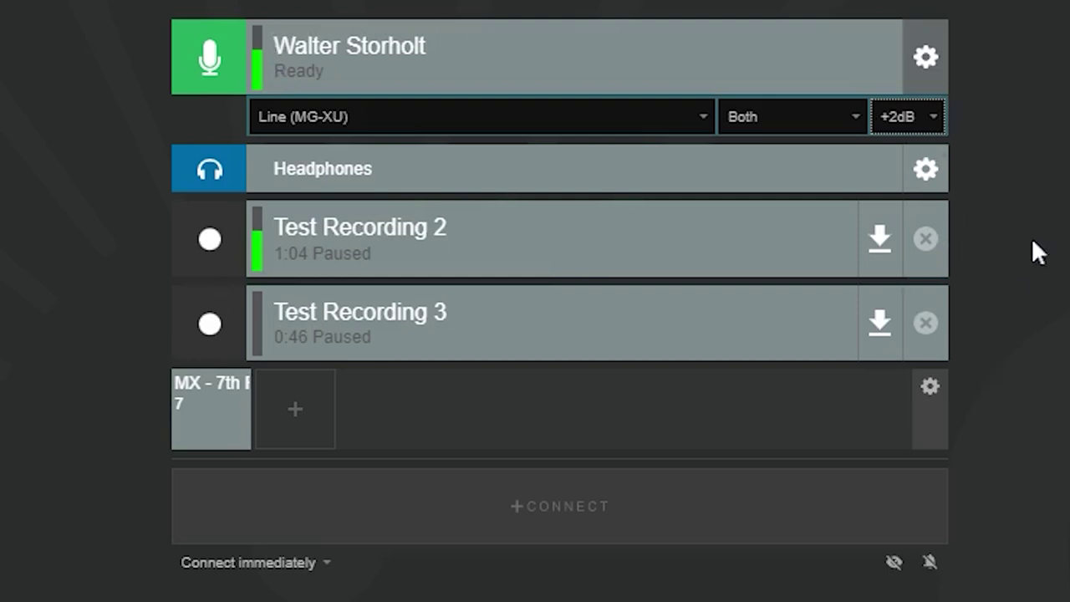